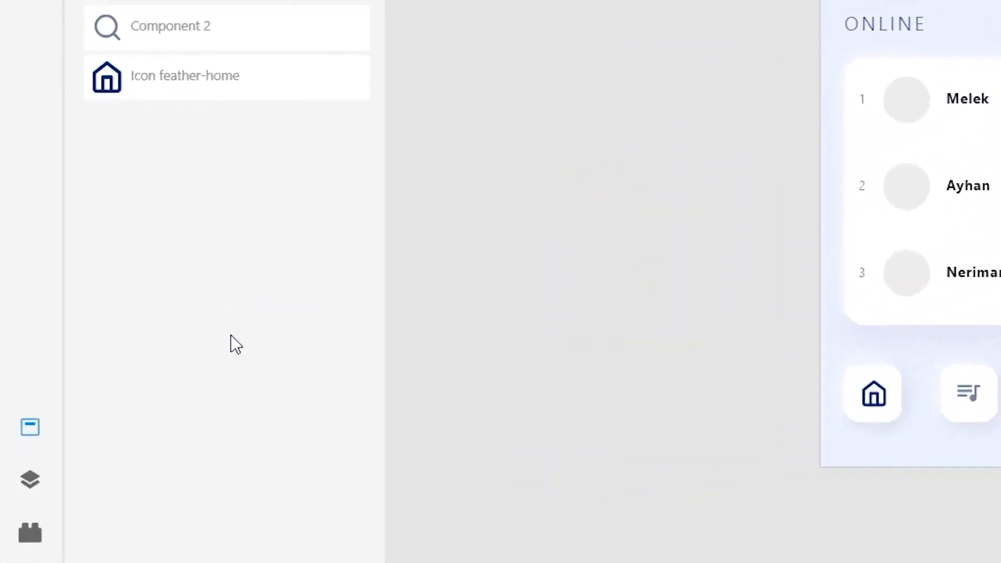
Search the plugin browser for UI Faces and install that plugin.
click(30, 540)
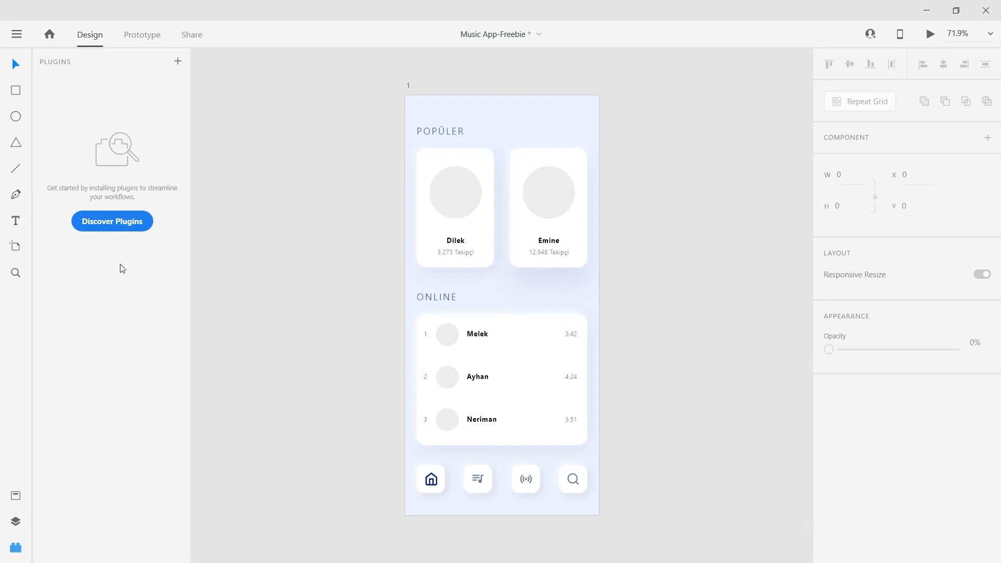
click(102, 228)
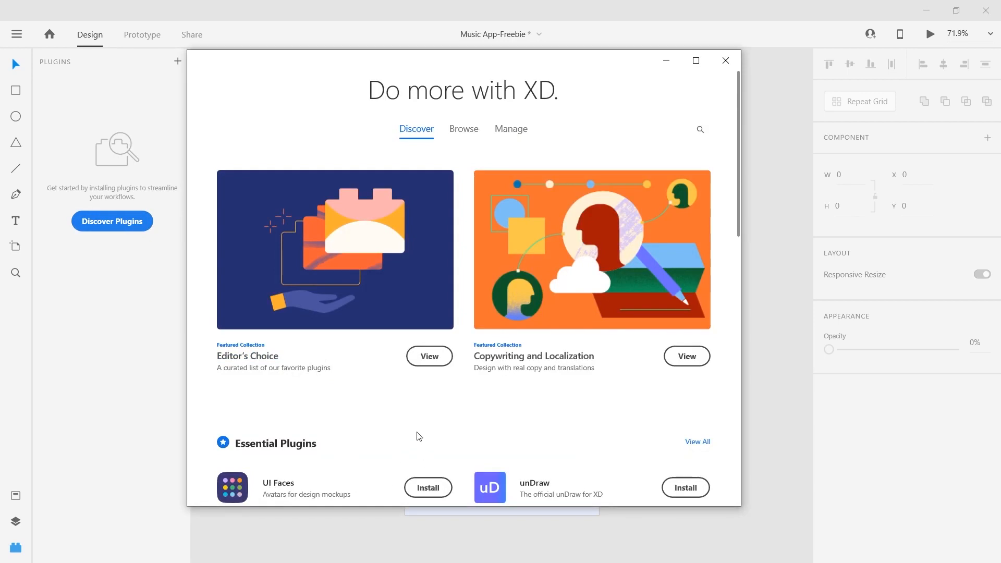
click(464, 132)
click(416, 204)
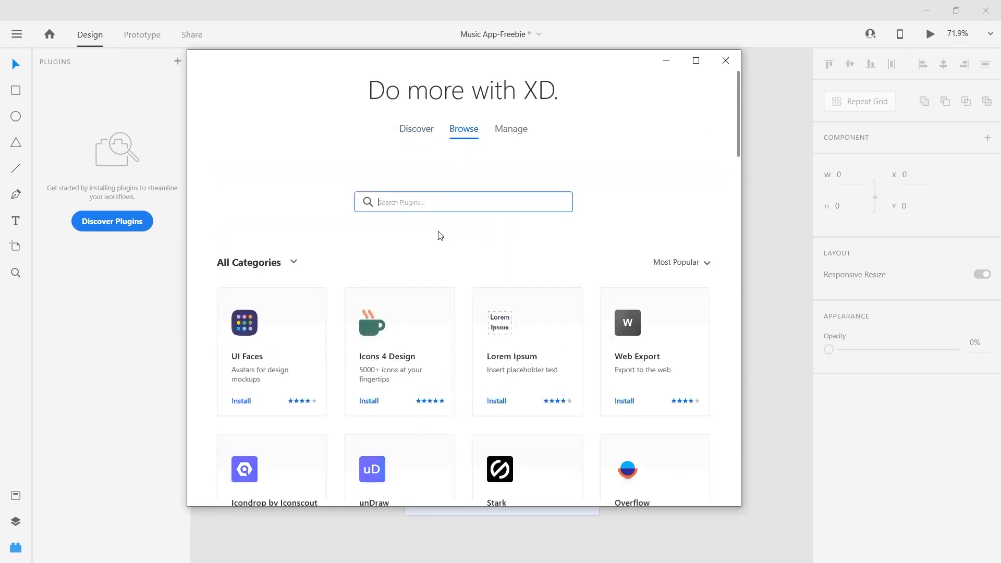
text(UI Faces)
key(Return)
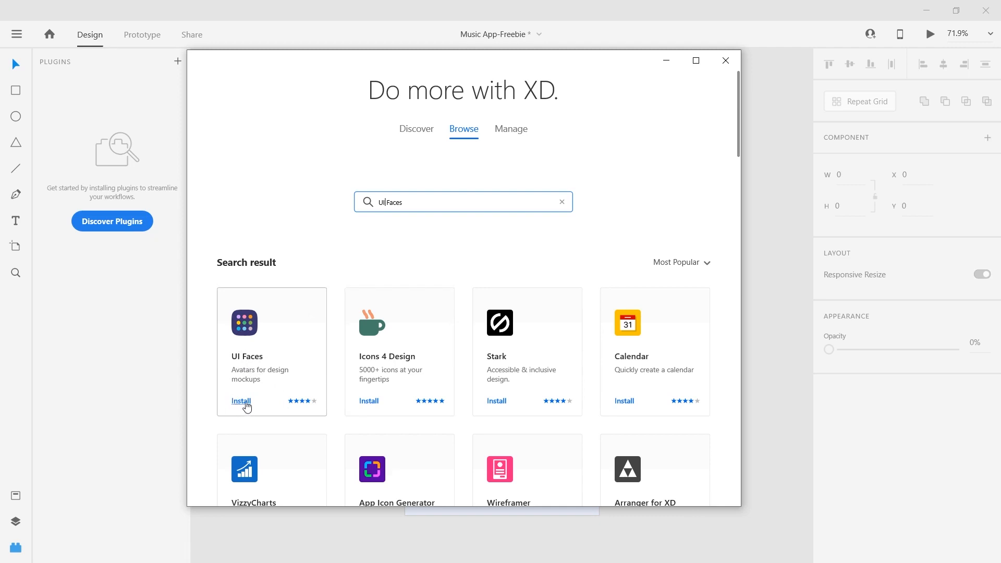
click(237, 403)
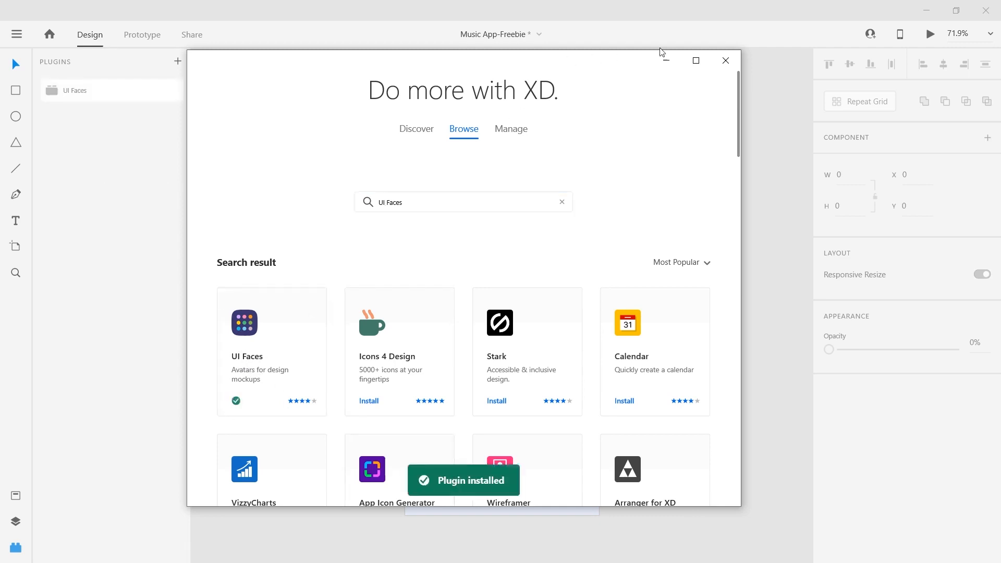
click(725, 61)
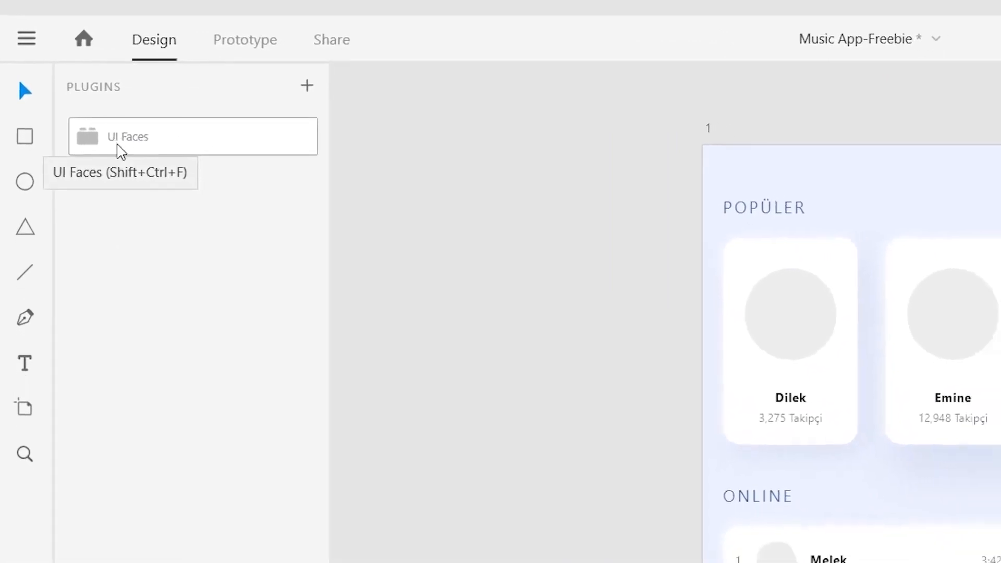
Open UI Faces for the avatar circle in the first POPÜLER card and examine its source, filter and advanced options.
click(125, 145)
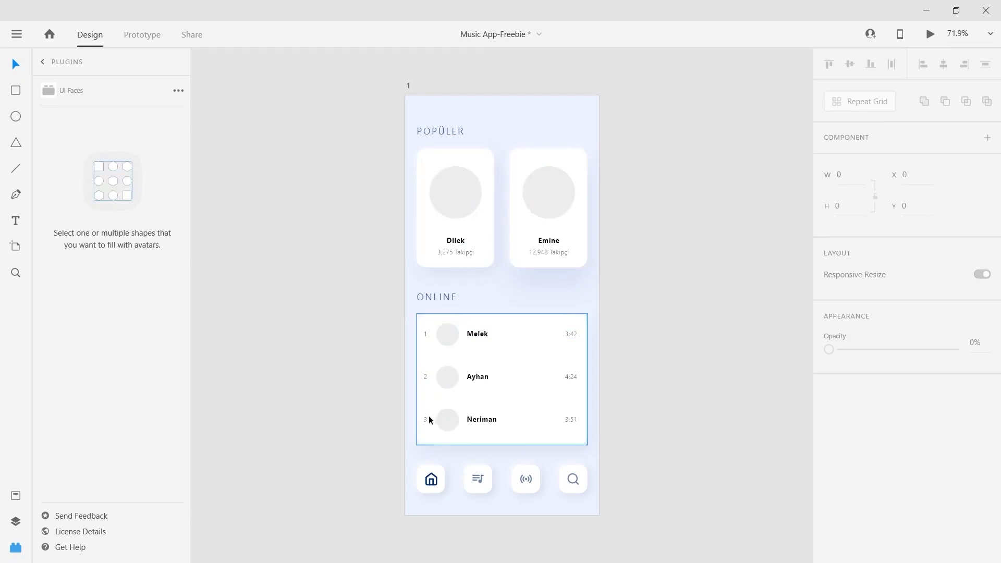
click(455, 196)
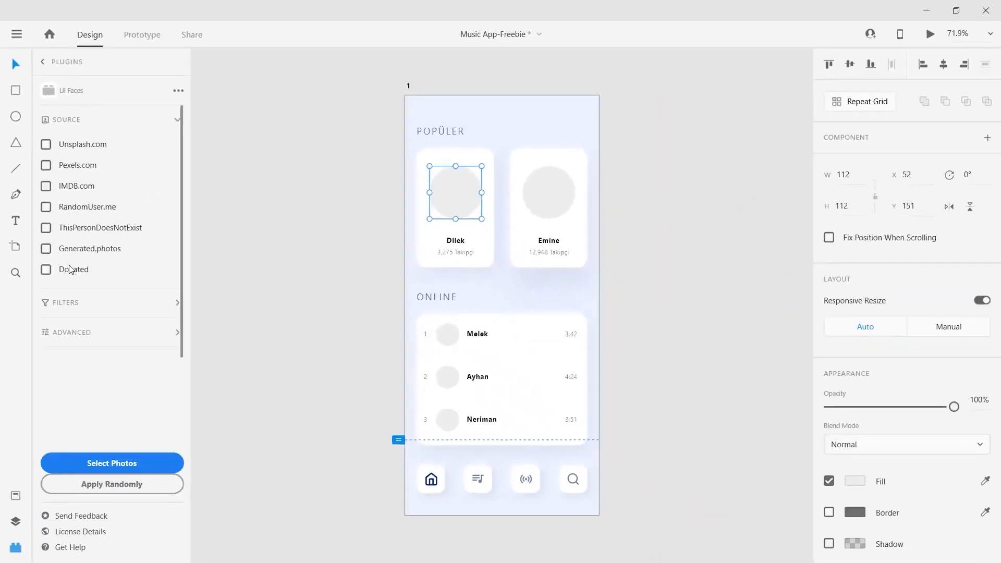
click(72, 169)
click(66, 305)
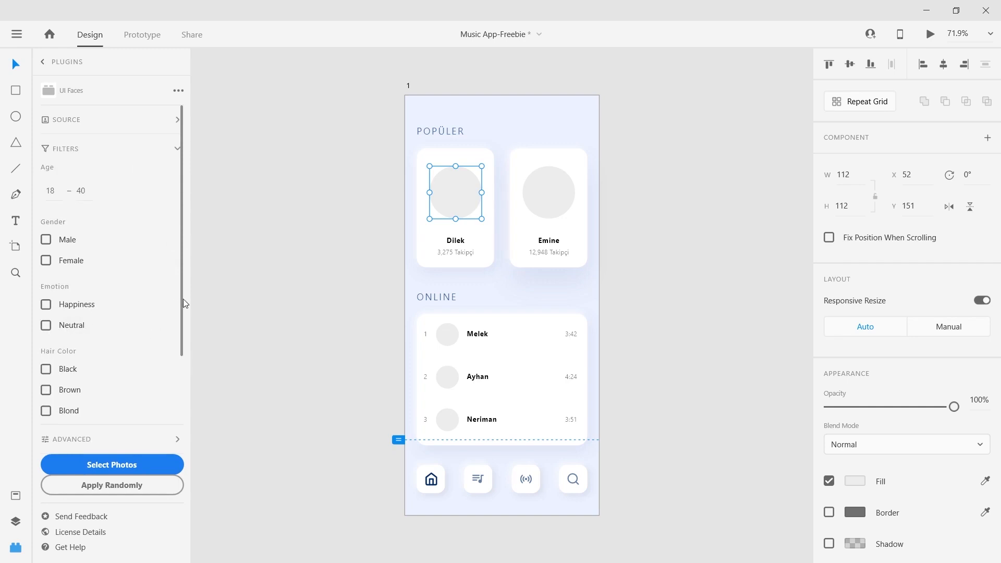
drag(182, 298, 179, 349)
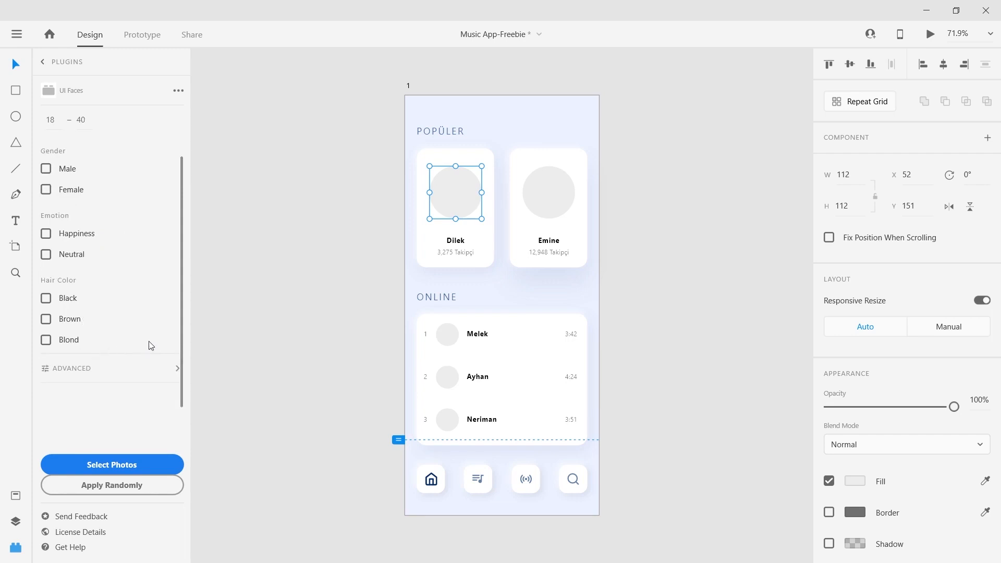
click(94, 370)
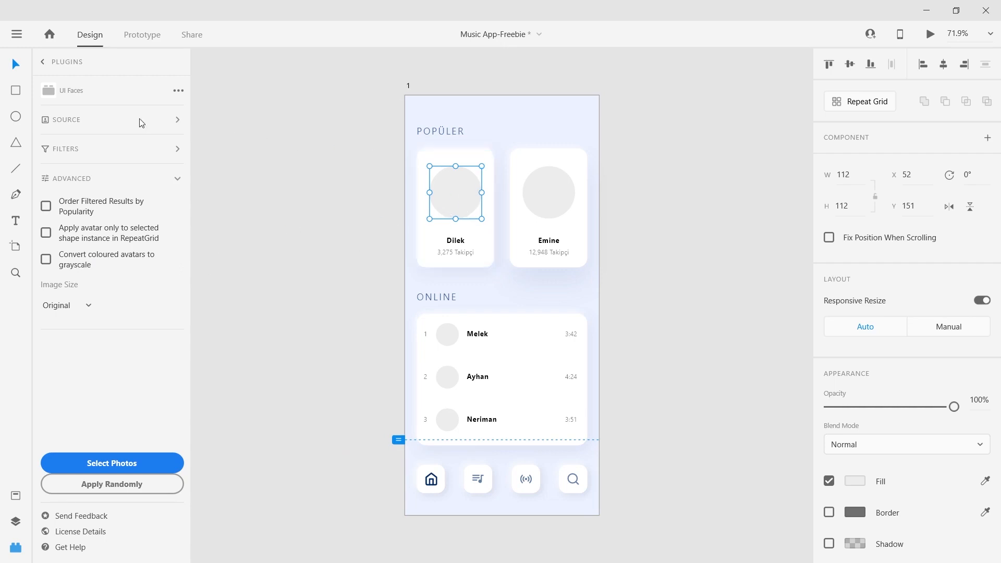
Fill the first POPÜLER card's circle with a random avatar, using Pexels.com as the source.
click(75, 120)
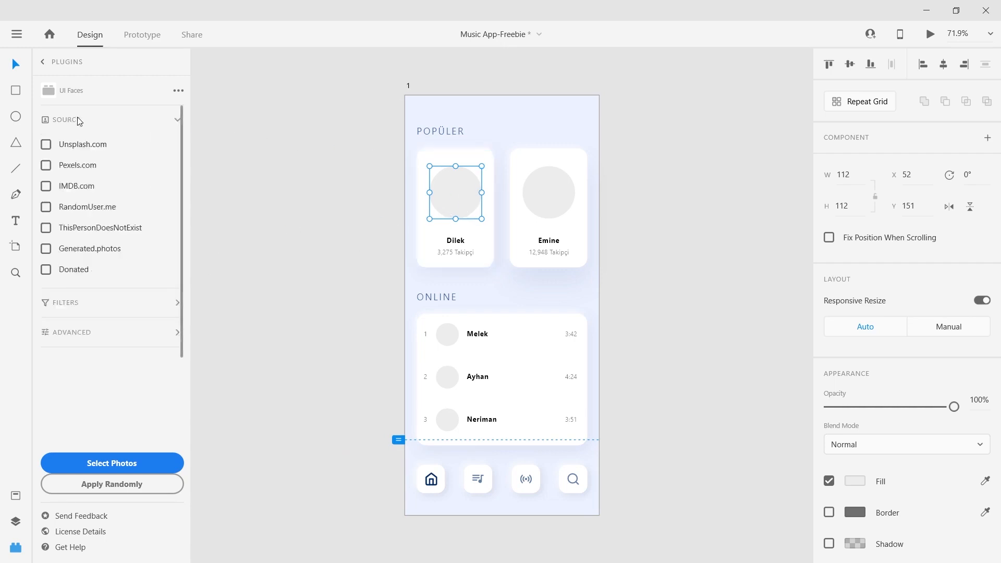
click(78, 166)
click(106, 484)
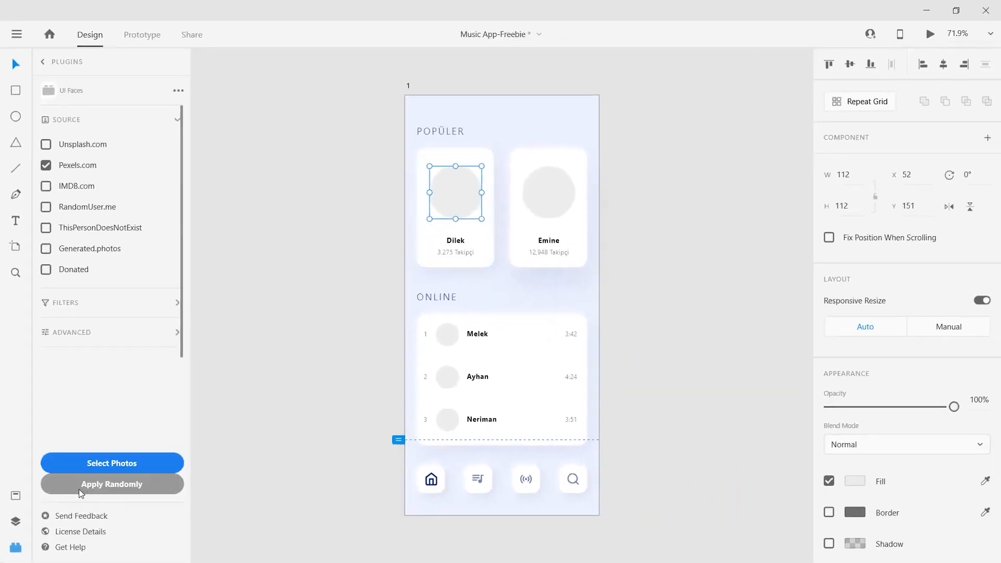
click(85, 488)
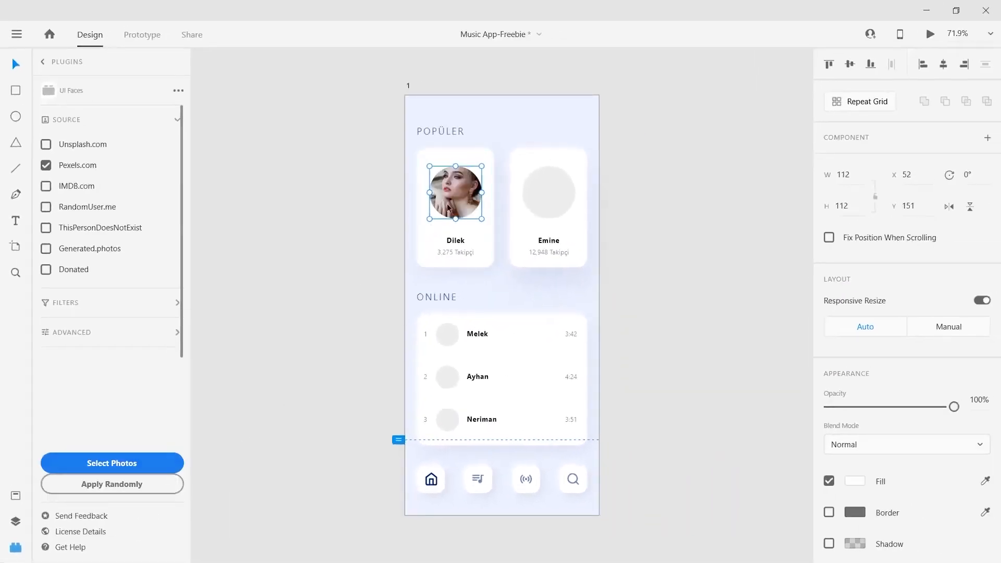
Select the avatar circle in the second POPÜLER card and browse the Pexels.com photos offered for it.
click(552, 206)
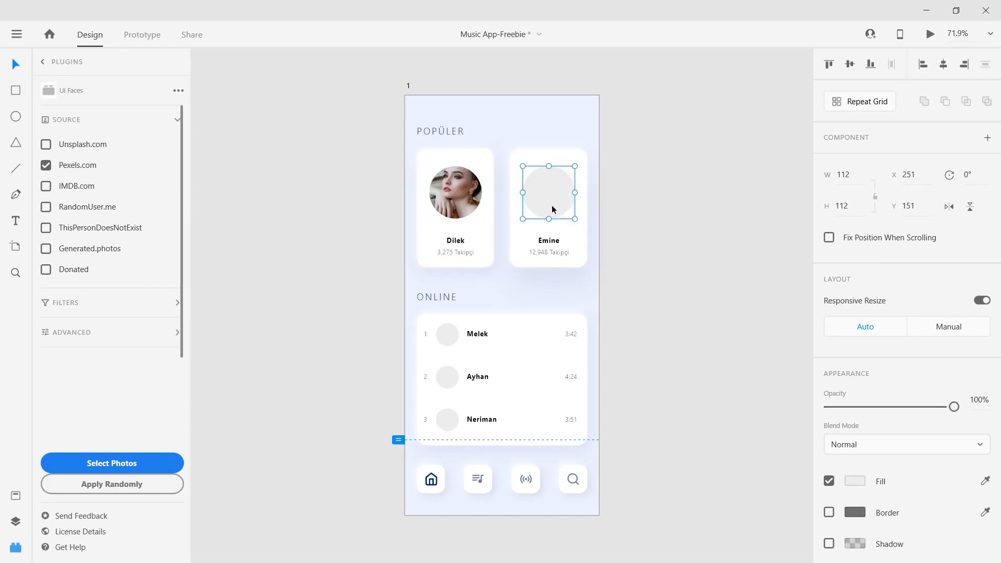
click(73, 482)
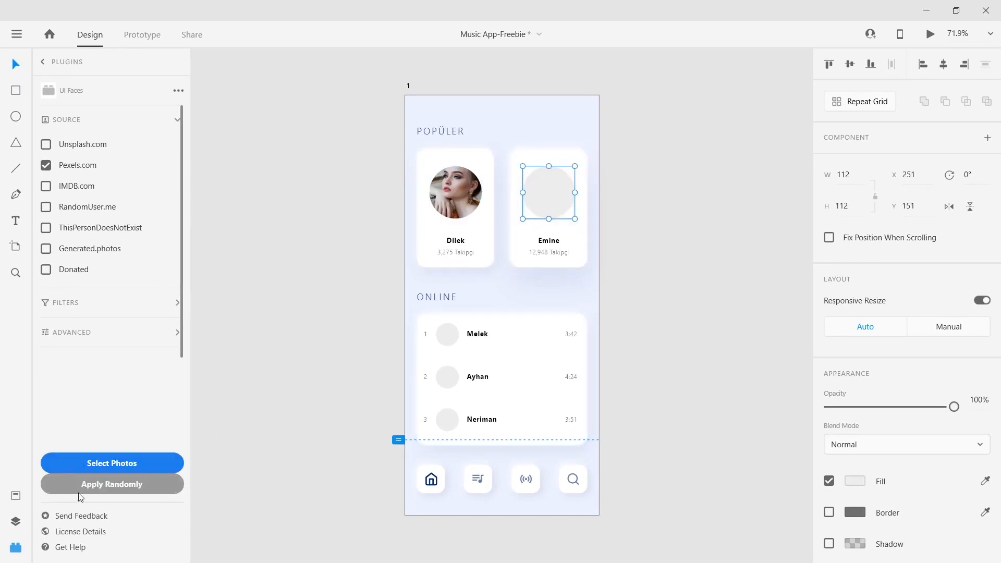
click(74, 467)
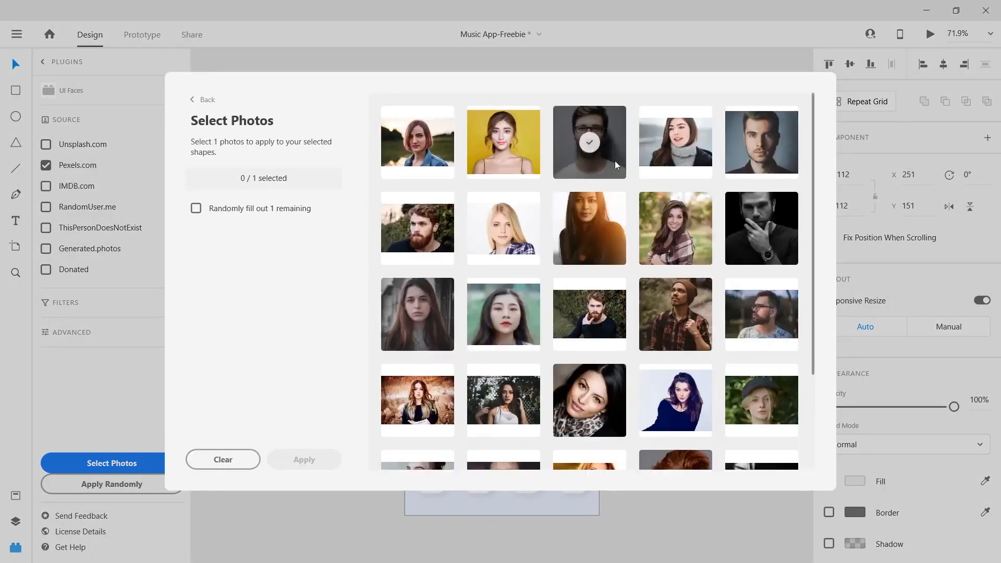
click(423, 401)
Filter the avatars to Female, Happiness and Brown hair, and preview the matching photos.
click(65, 303)
click(93, 306)
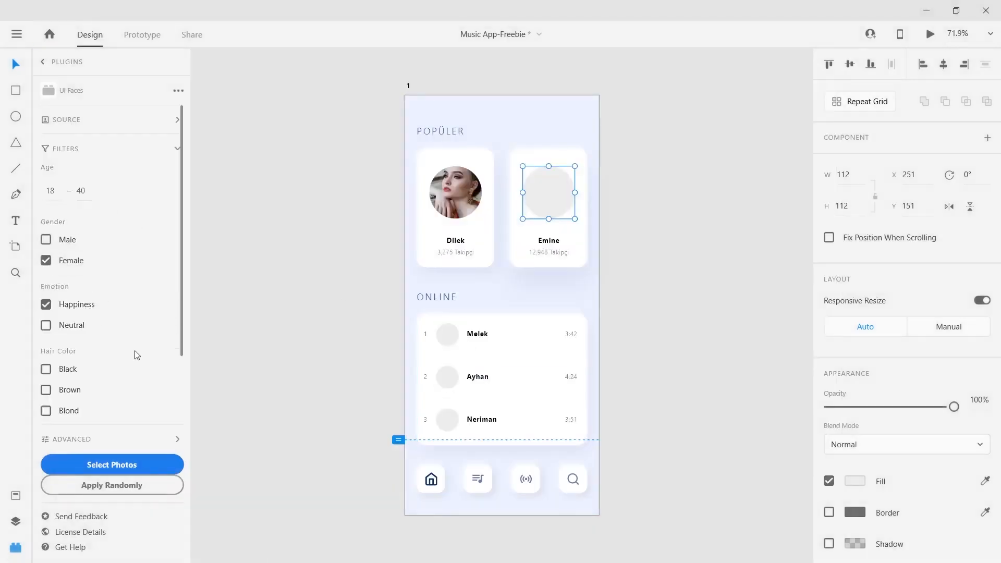
scroll(137, 404, down, 1)
click(46, 352)
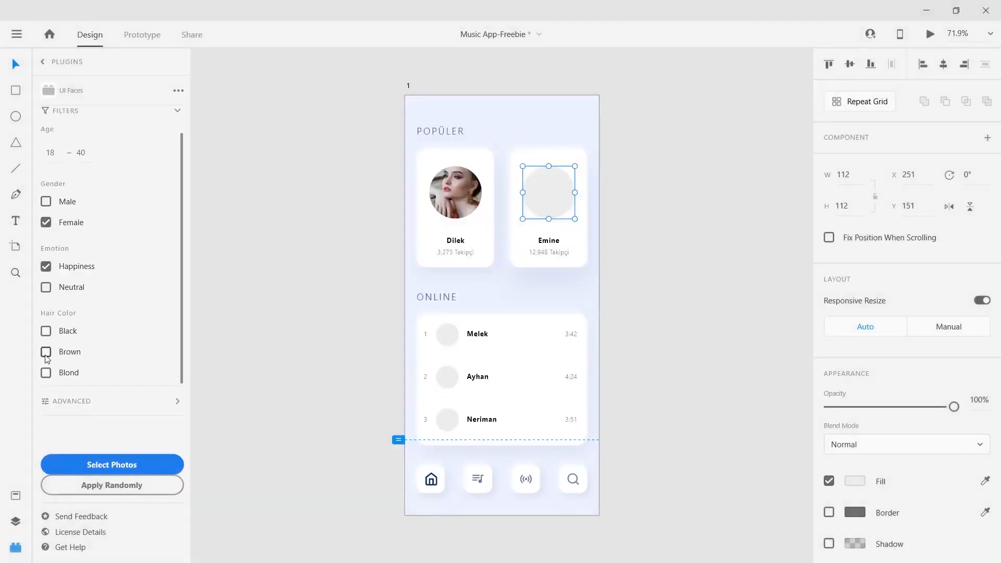
click(86, 465)
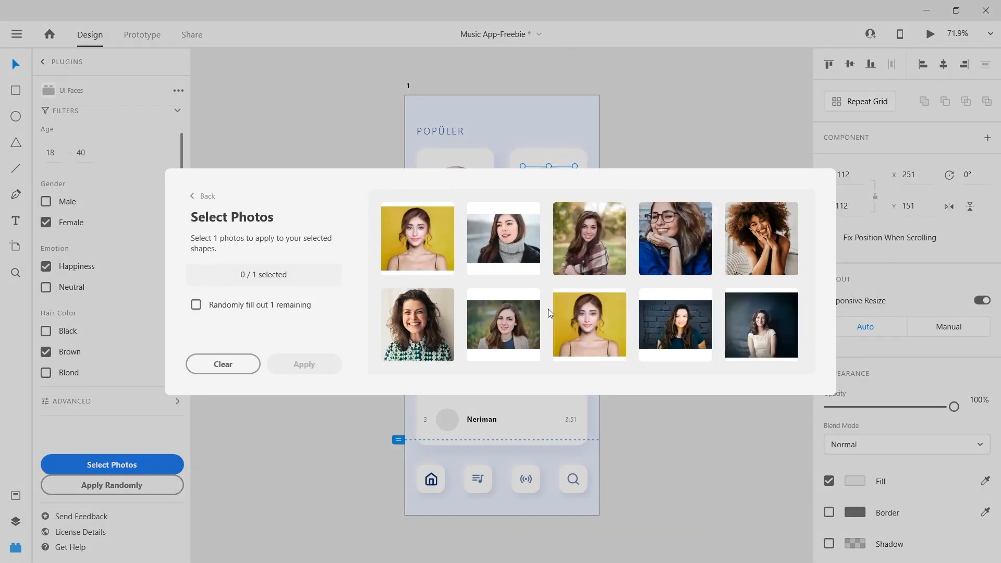
click(209, 198)
Add Unsplash.com, IMDB.com, RandomUser.me, ThisPersonDoesNotExist, Generated.photos and Donated to the enabled avatar sources.
scroll(177, 171, up, 2)
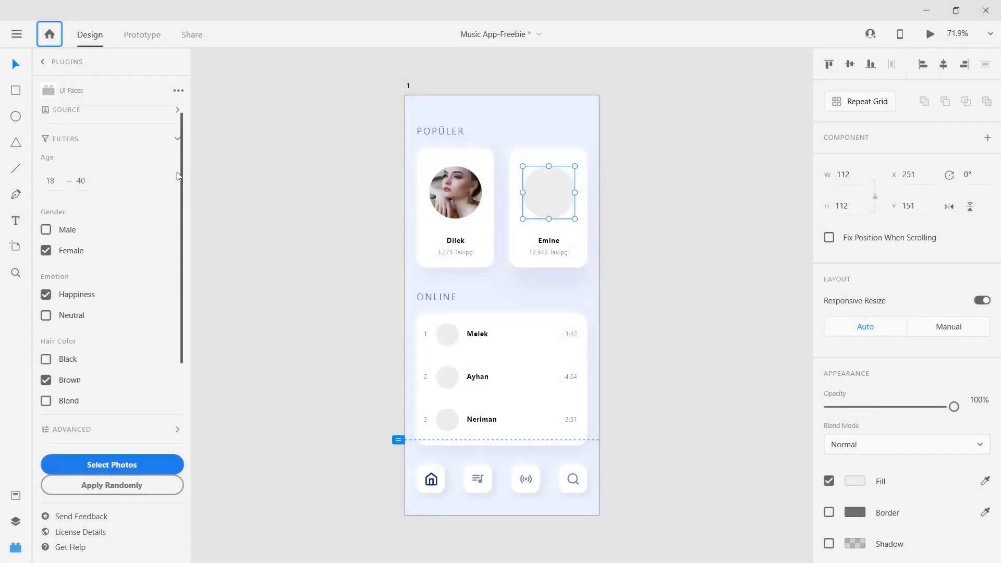
click(73, 121)
click(46, 144)
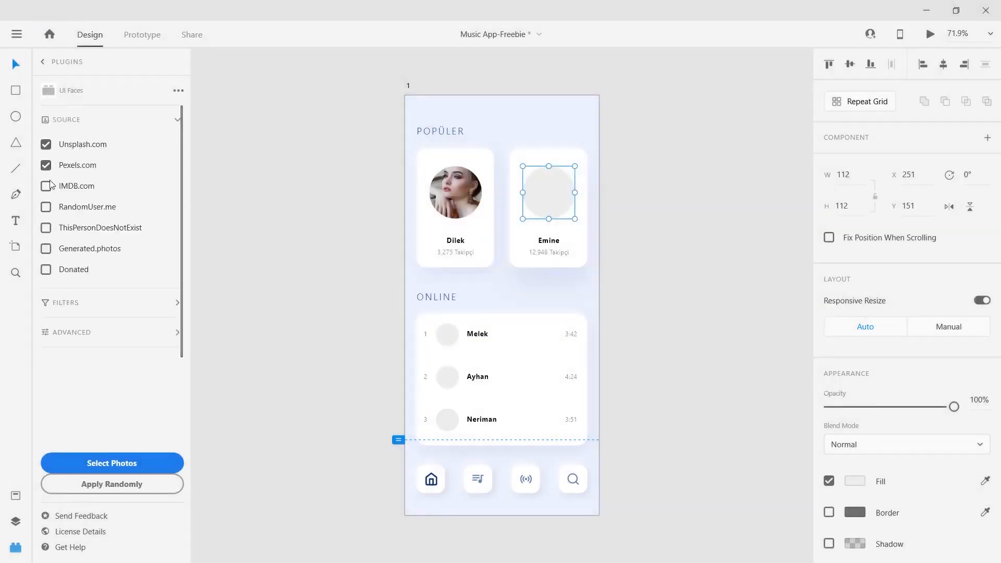
click(46, 186)
click(47, 207)
click(47, 228)
click(47, 249)
click(46, 269)
Pick the photo of the short-haired woman in dark clothing and apply it to the second POPÜLER card's circle.
click(84, 462)
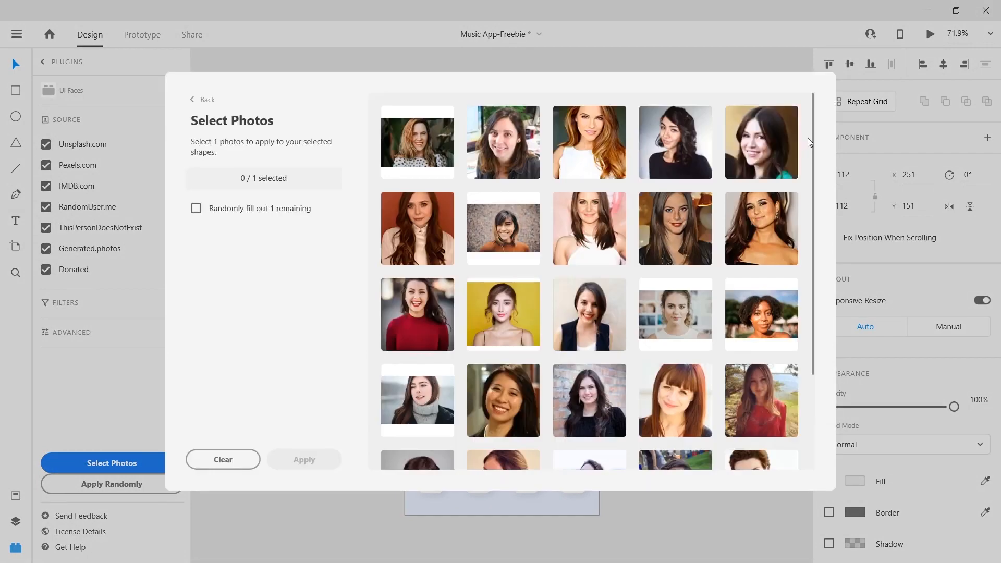
scroll(805, 177, down, 2)
scroll(813, 209, down, 2)
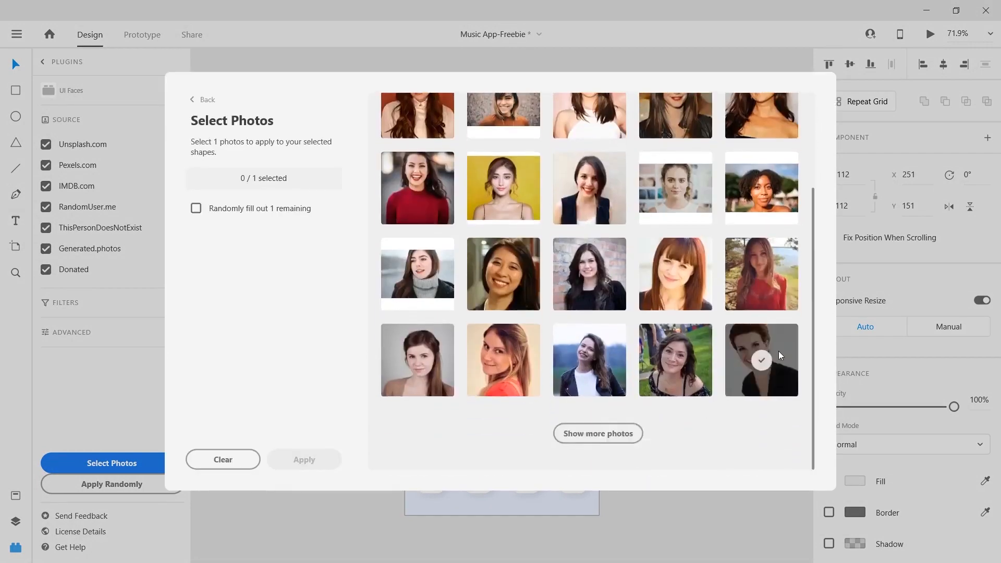
scroll(738, 404, up, 1)
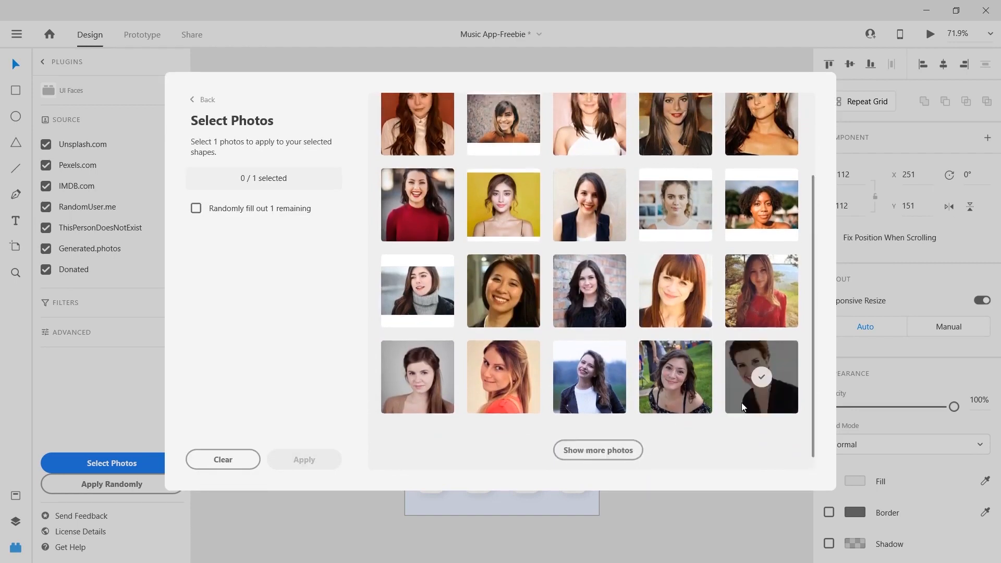
click(745, 400)
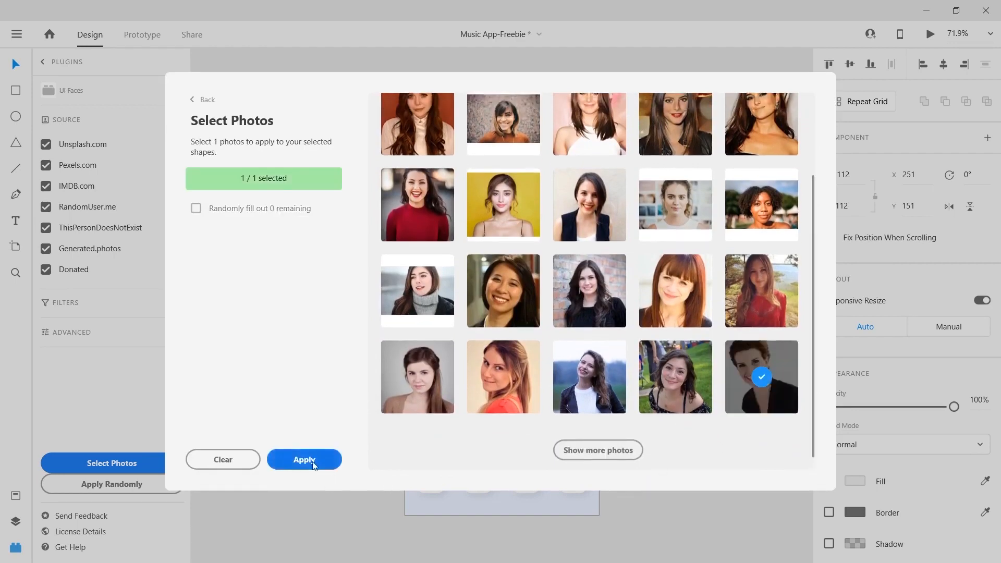
click(283, 469)
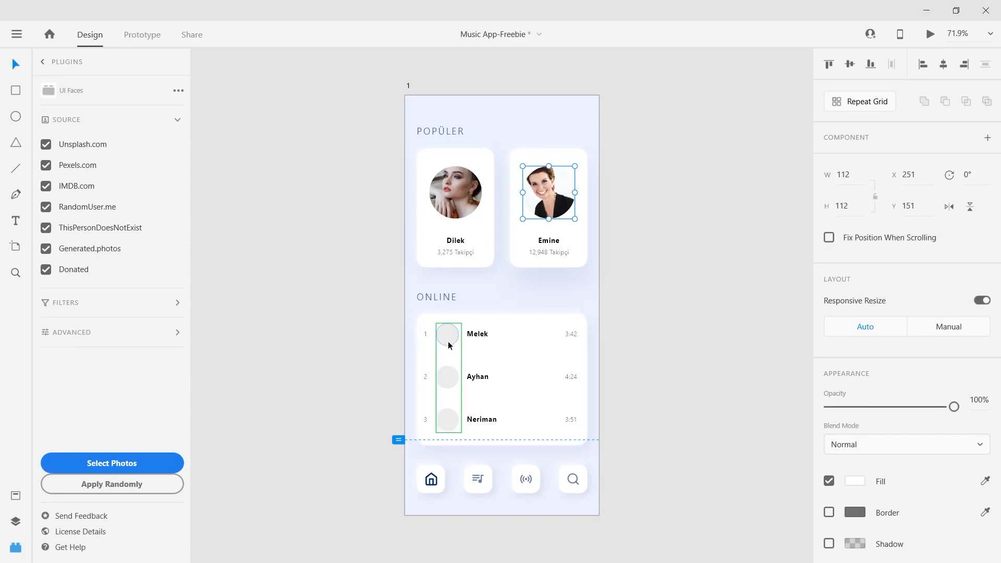
Draw a circle about 119 px in diameter on the empty pasteboard beside the artboard.
click(443, 336)
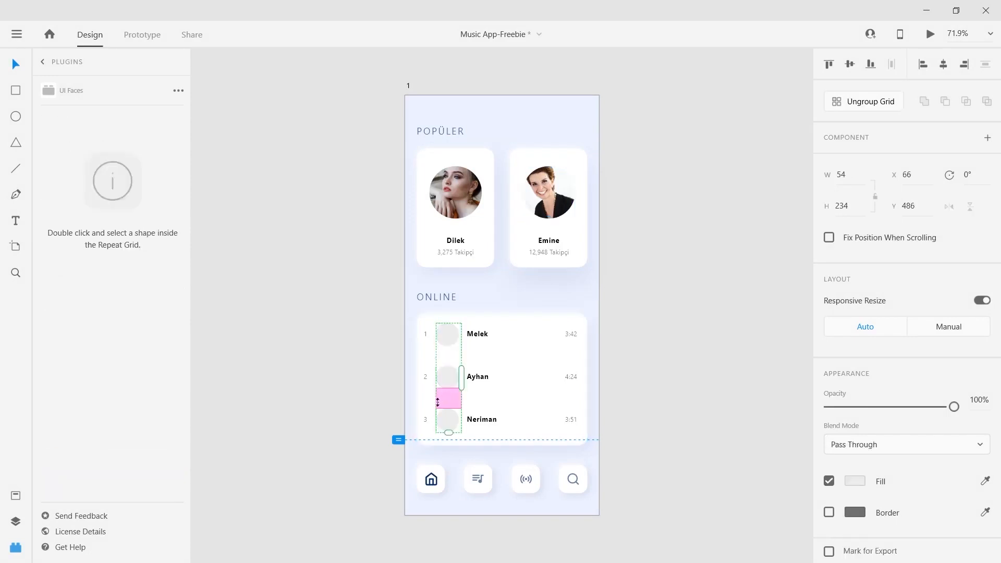
click(16, 118)
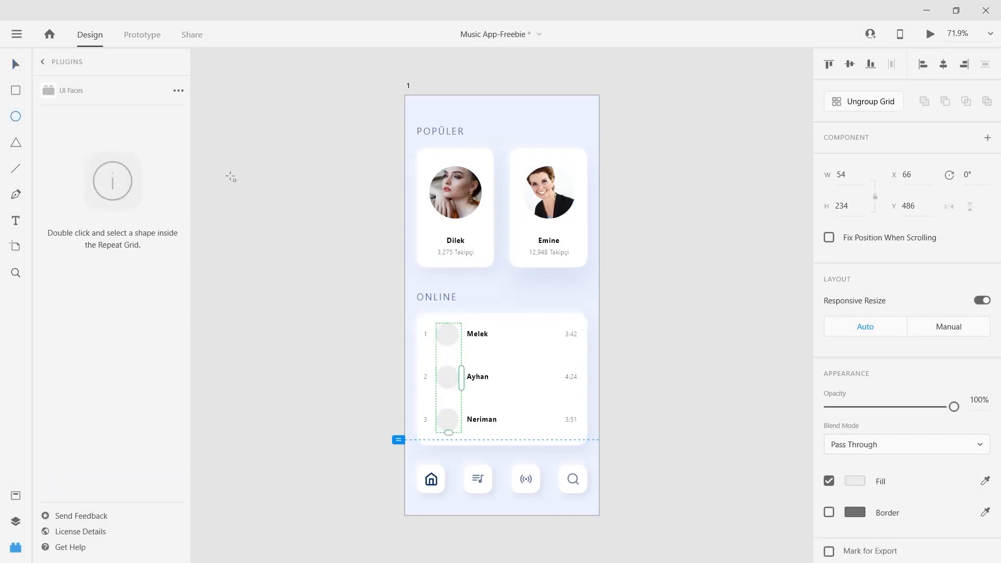
drag(245, 193, 301, 250)
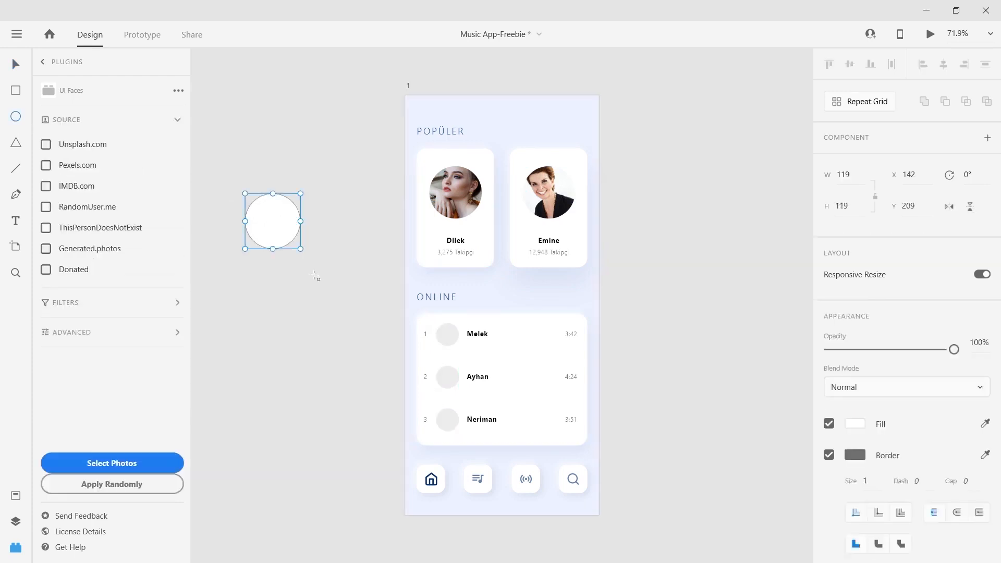
key(v)
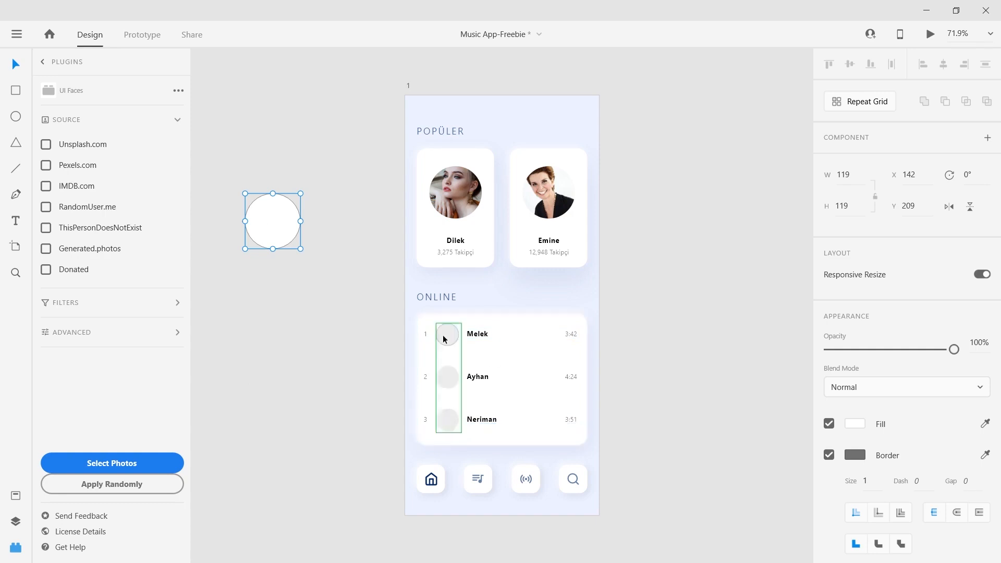
Turn the new circle into a repeat grid of two columns and three rows, with row gaps of about 107 px.
click(863, 108)
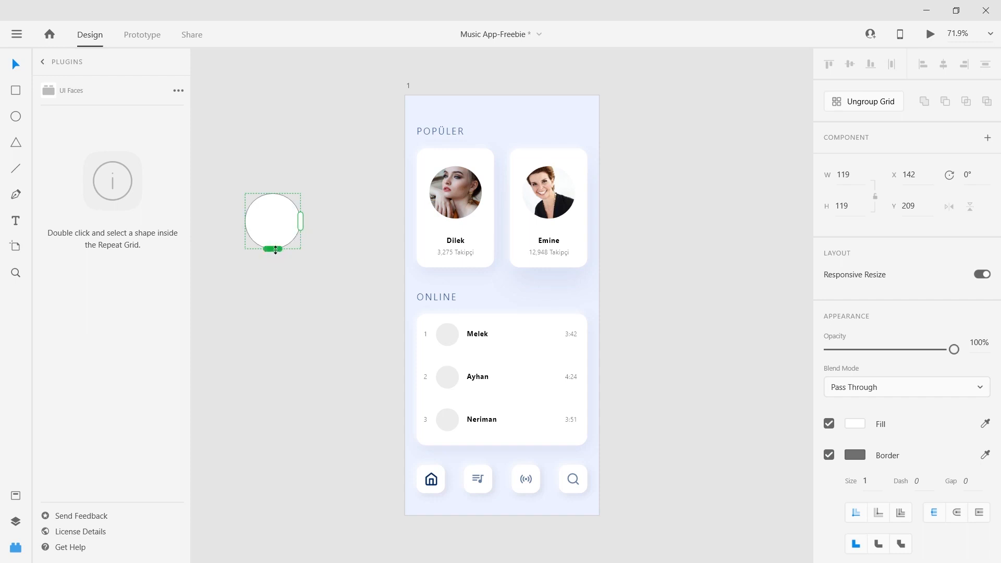
drag(275, 250, 275, 384)
drag(301, 289, 375, 289)
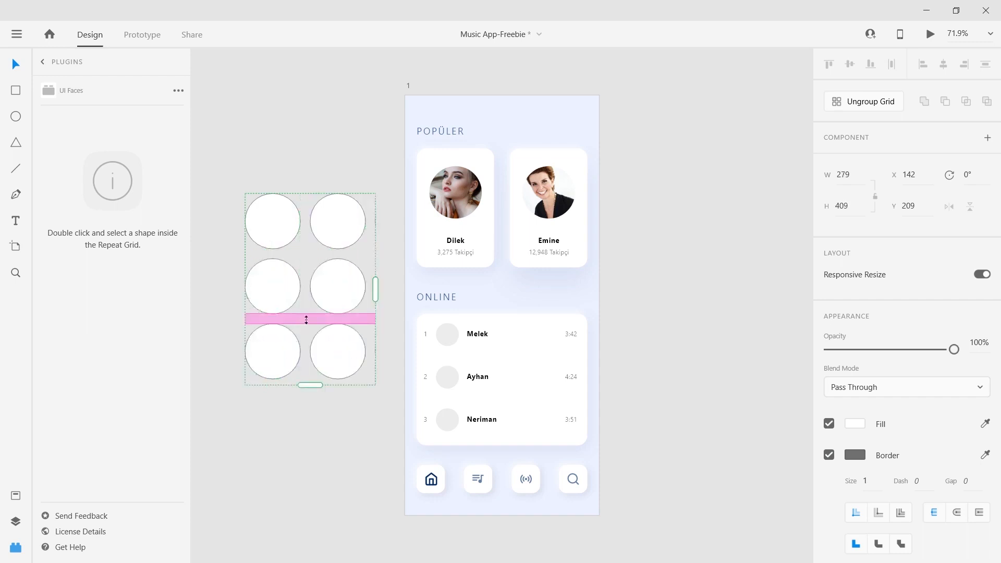
drag(306, 320, 285, 398)
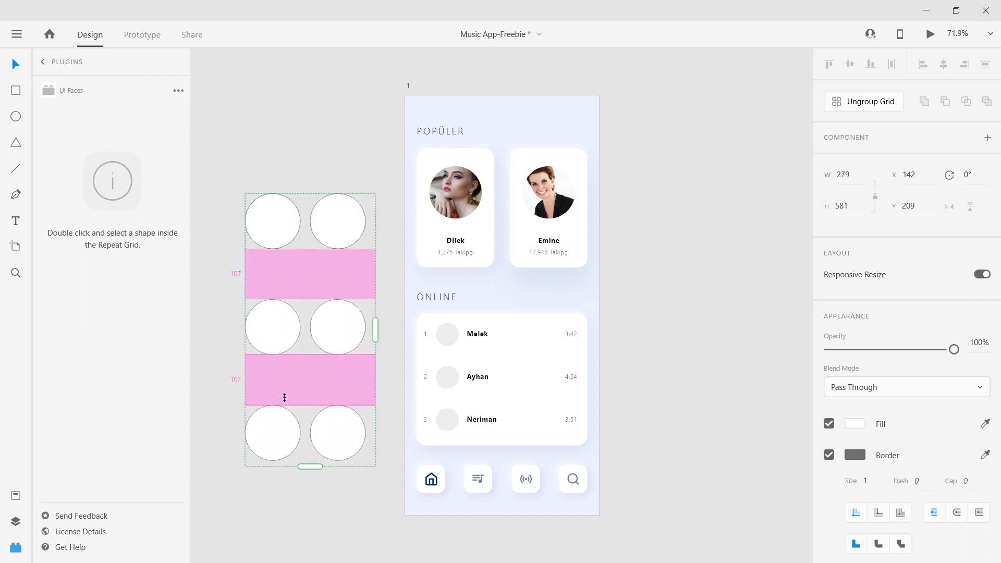
mouse_move(306, 320)
mouse_down()
mouse_move(413, 325)
mouse_move(309, 327)
mouse_up()
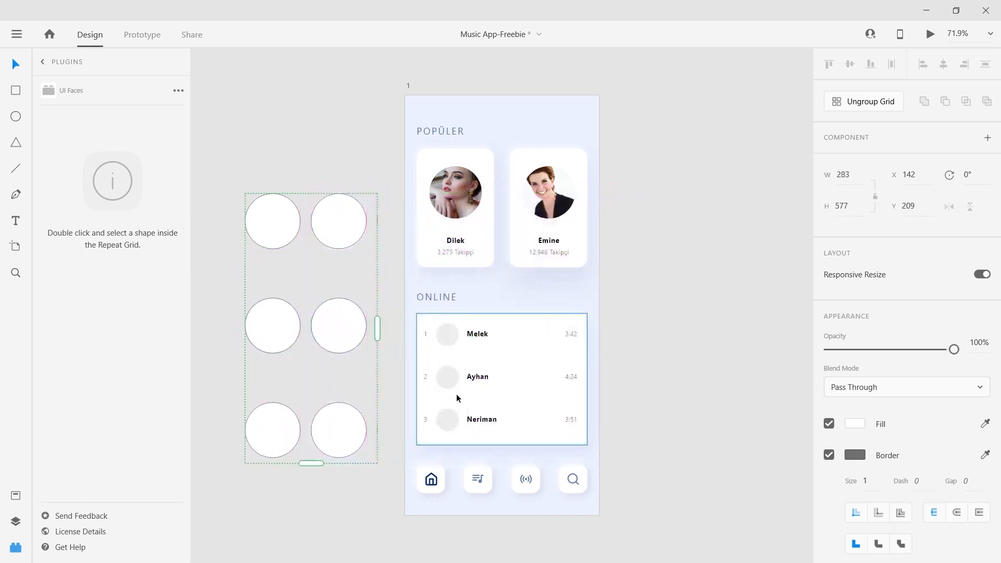
Delete the repeat grid of circles from the pasteboard beside the artboard.
key(Delete)
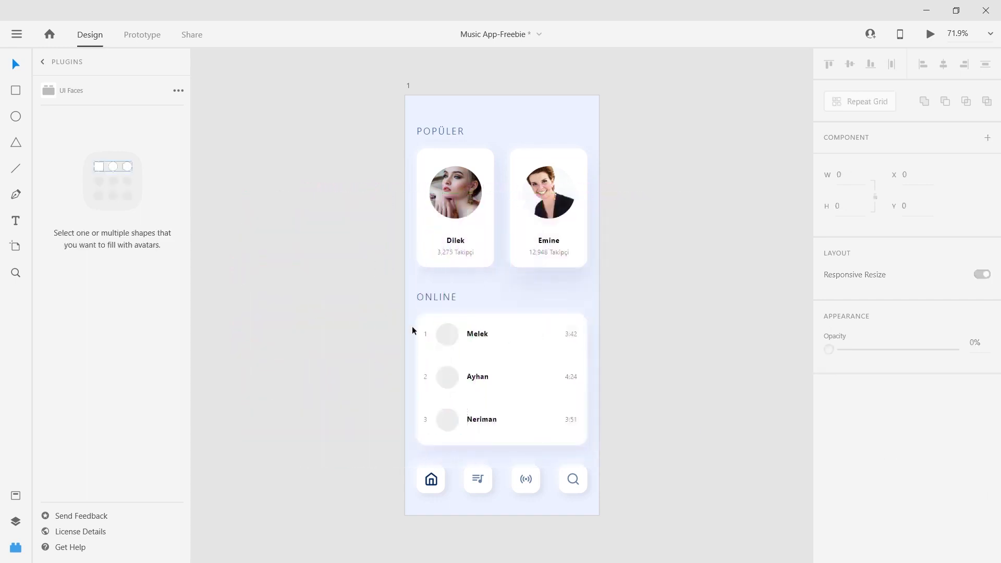
Fill the ONLINE list's three avatar circles with the brown-background man, the long red-haired woman and the dark-haired man in a suit, in that order.
click(448, 338)
double_click(448, 338)
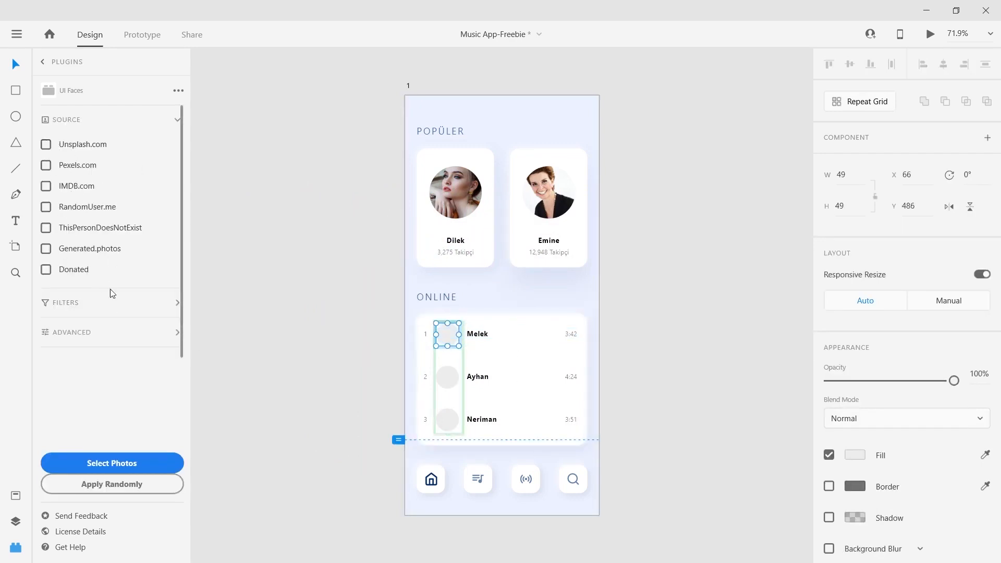
click(80, 464)
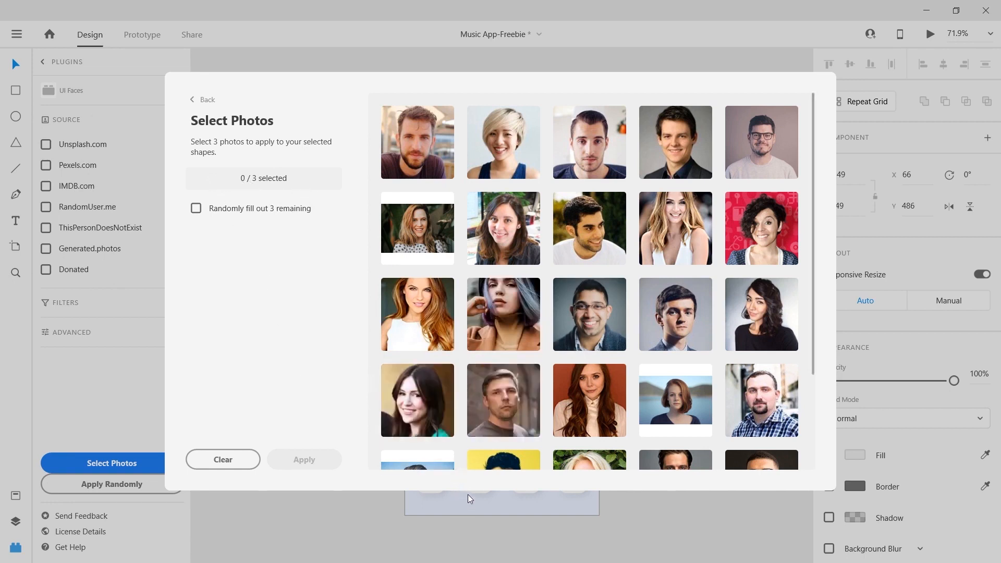
click(515, 402)
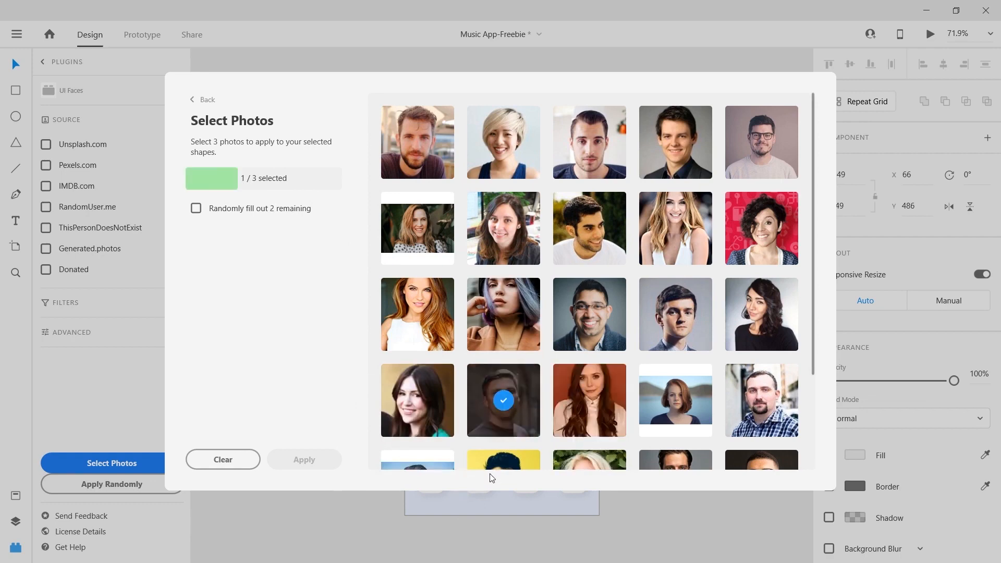
click(596, 410)
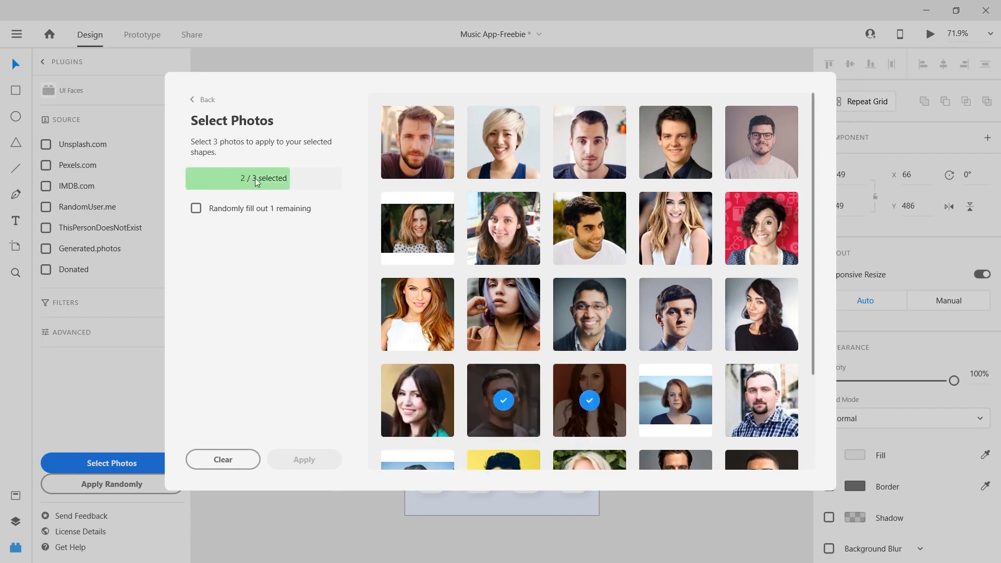
click(673, 319)
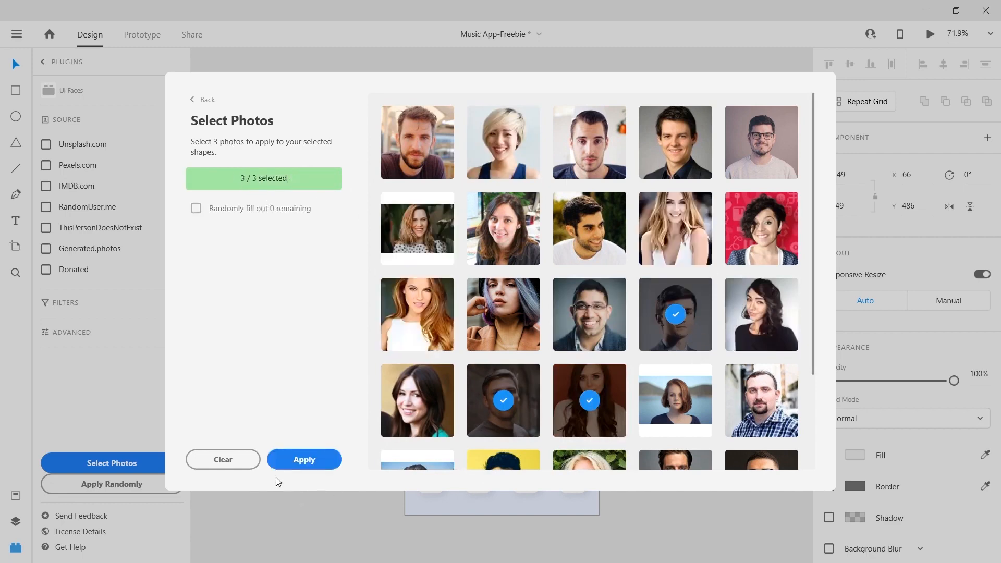
click(304, 460)
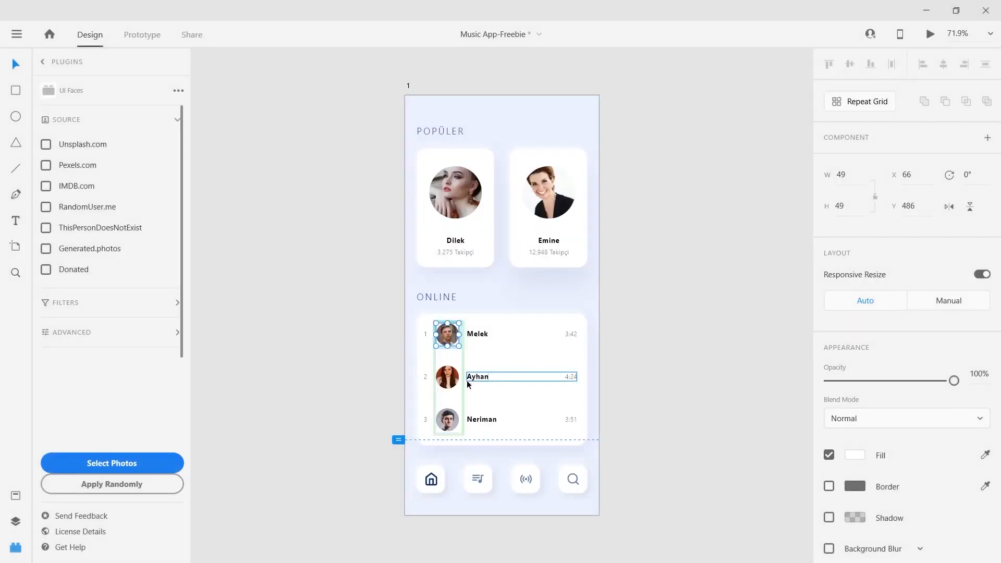